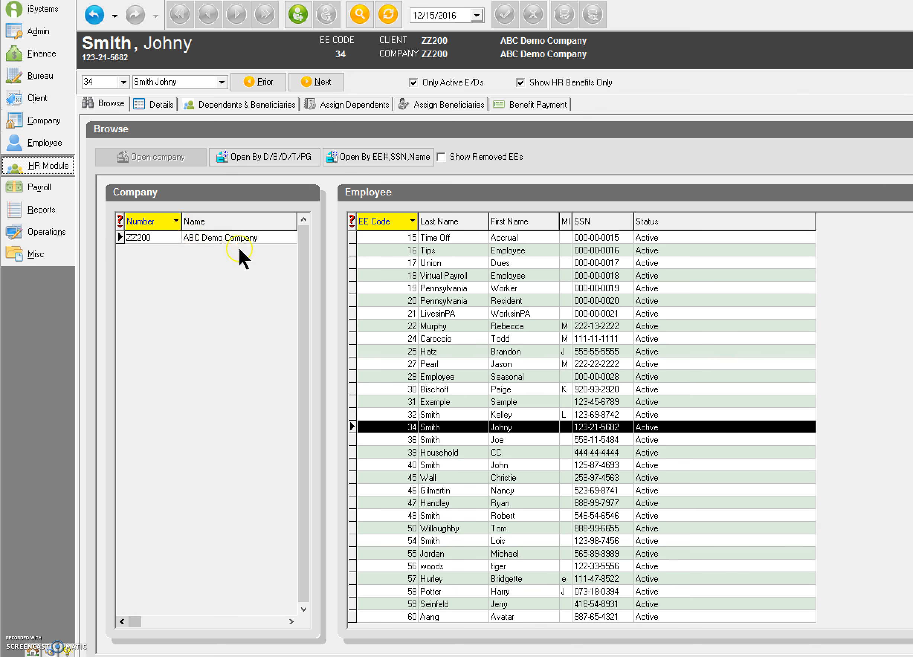
- Open ABC Demo Company in the HR module and load the employee's record
{"action": "left_click", "coordinate": [257, 238]}
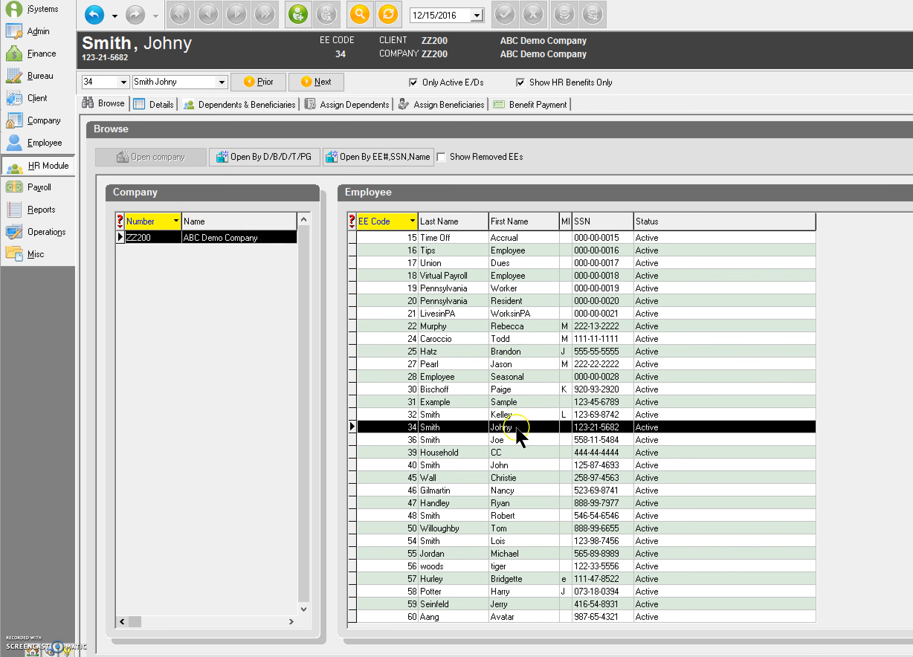
{"action": "left_click", "coordinate": [516, 429]}
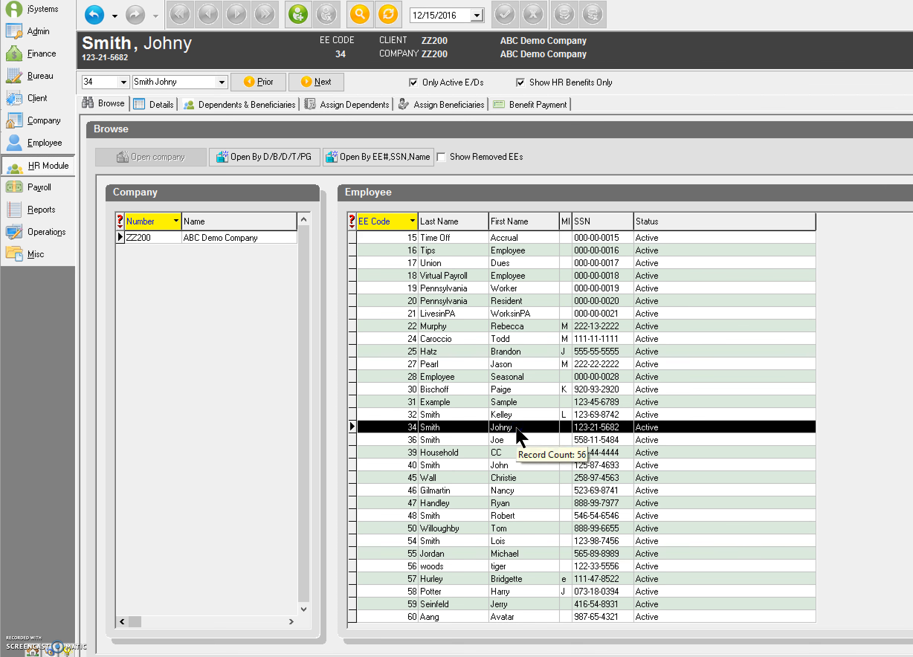
- Create a new benefit record for the employee with New Bronz Plan as the benefit reference
{"action": "left_click", "coordinate": [158, 105]}
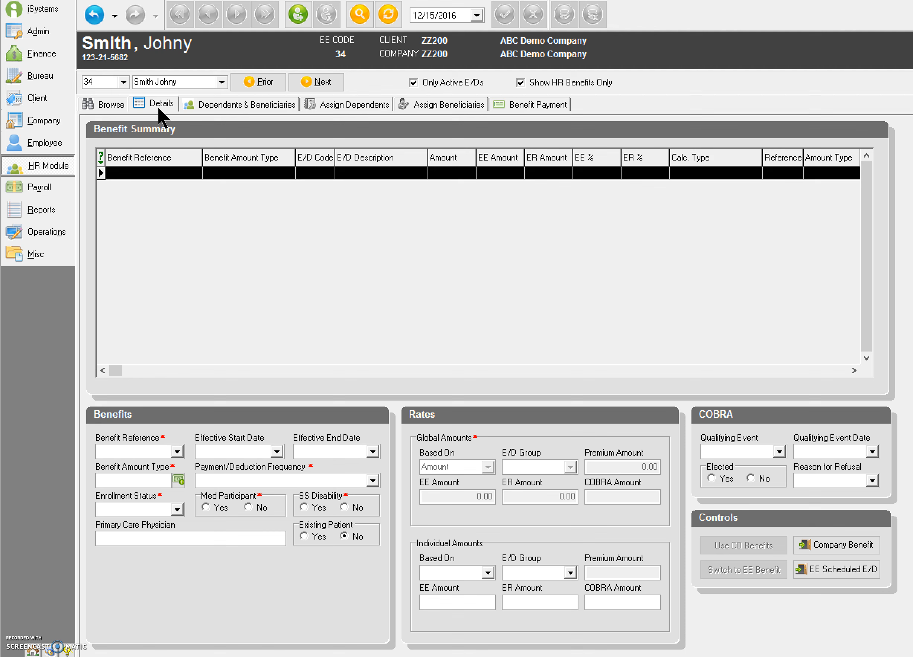
{"action": "left_click", "coordinate": [300, 13]}
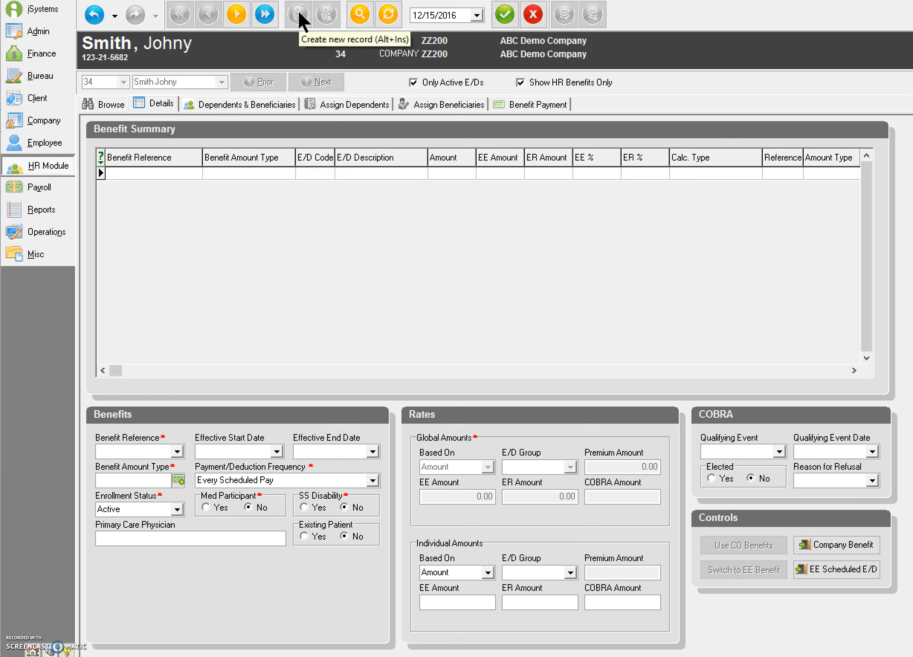
{"action": "left_click", "coordinate": [131, 371]}
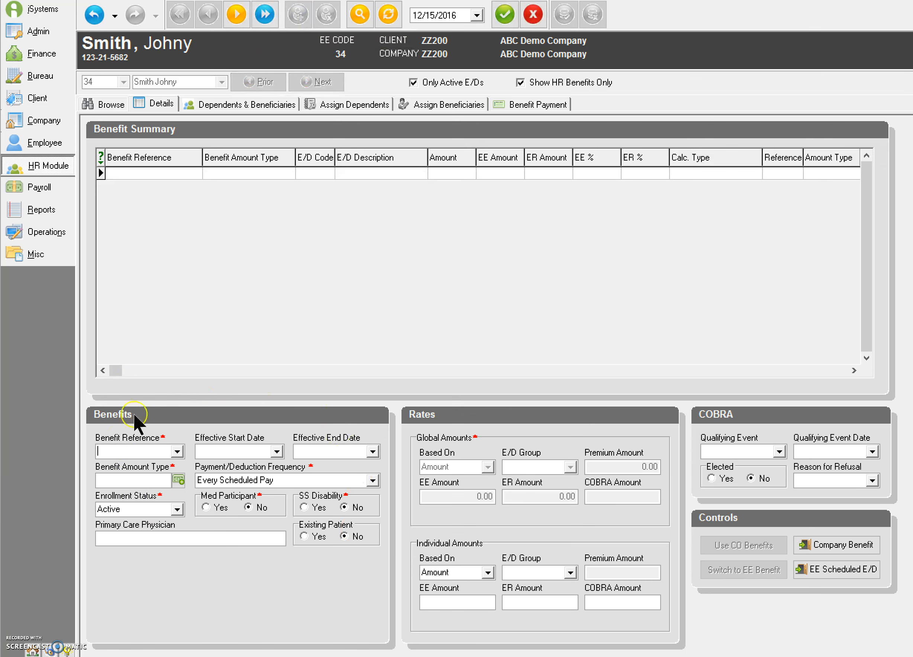
{"action": "left_click", "coordinate": [161, 450]}
{"action": "left_click", "coordinate": [177, 450]}
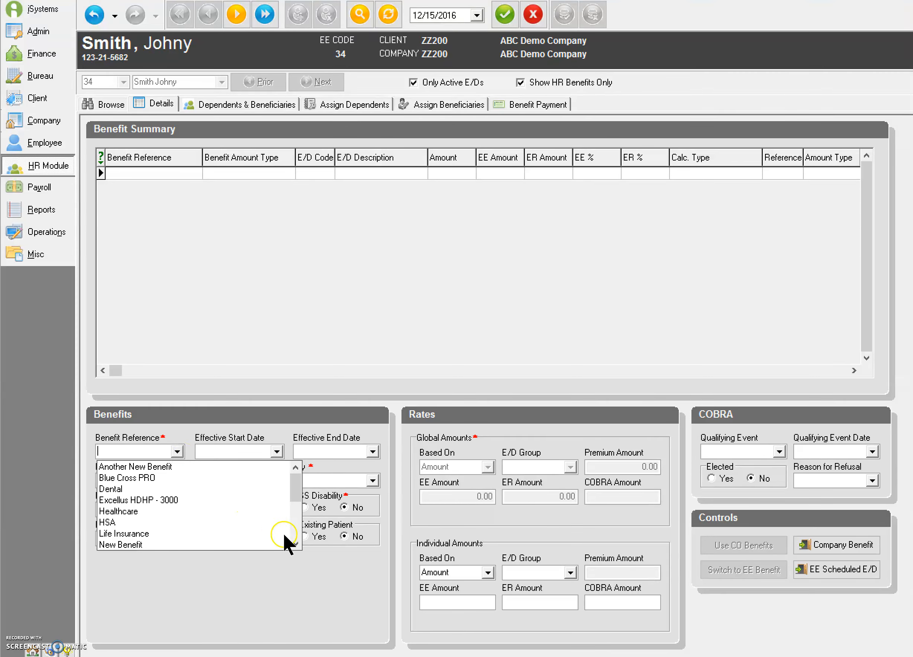
{"action": "left_click", "coordinate": [296, 544]}
{"action": "left_click", "coordinate": [293, 534]}
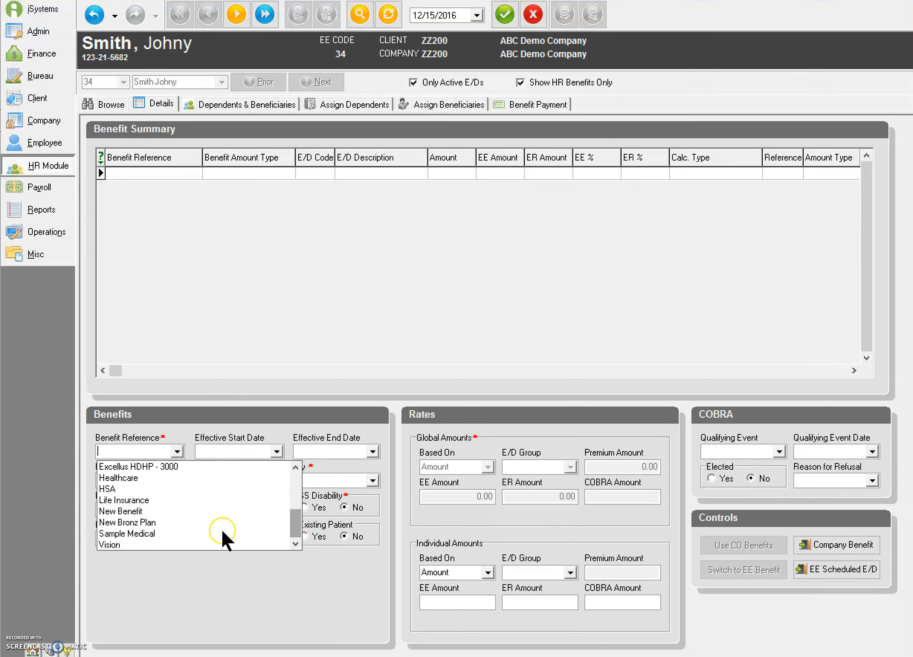
{"action": "left_click", "coordinate": [150, 523]}
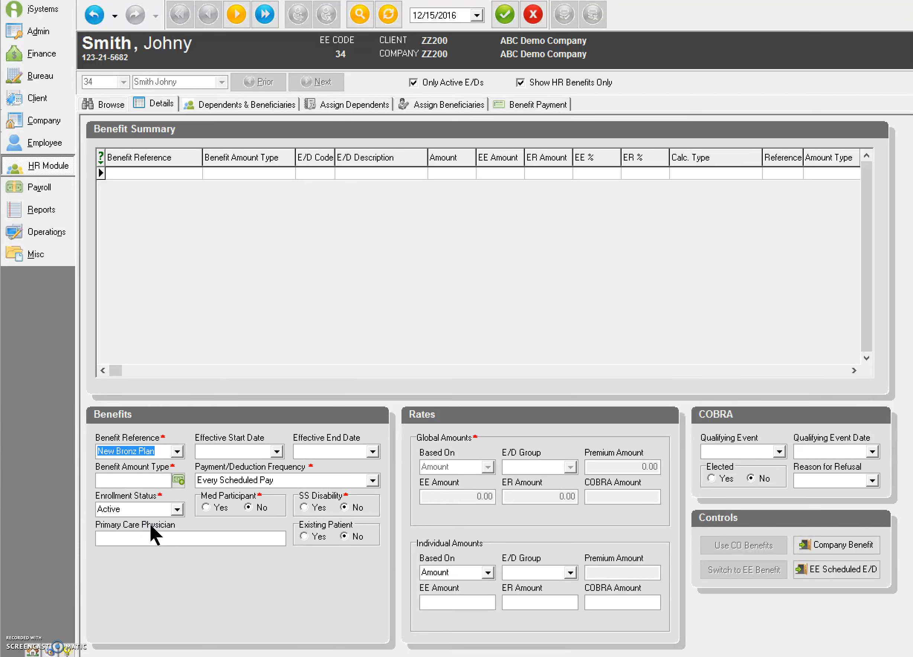
{"action": "left_click", "coordinate": [169, 482]}
- Choose the 2016 Single rate as the benefit amount type, effective 1/1/2016 to 12/31/2016
{"action": "left_click", "coordinate": [178, 480]}
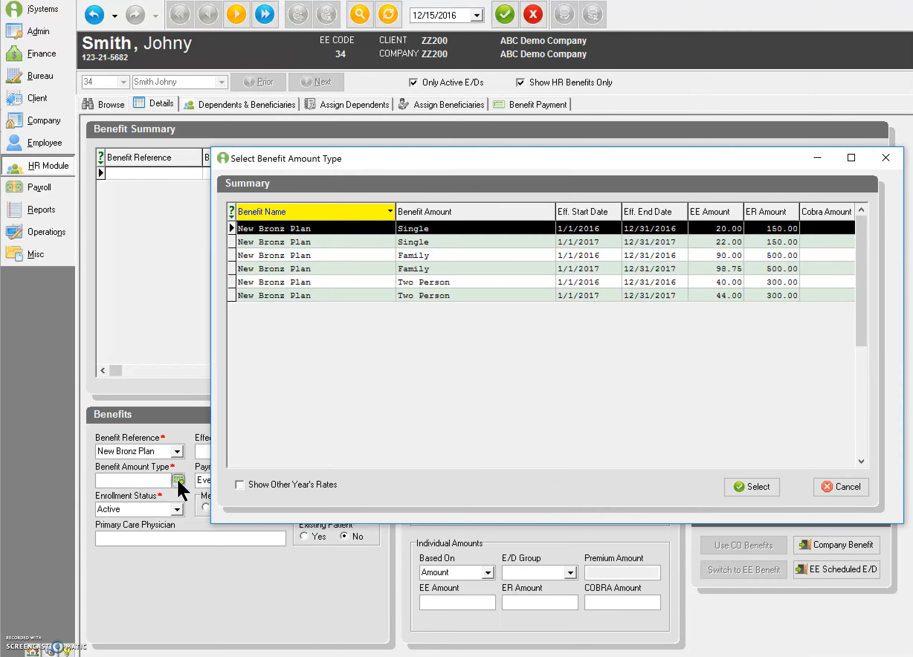
{"action": "left_click", "coordinate": [443, 231]}
{"action": "left_click", "coordinate": [762, 486]}
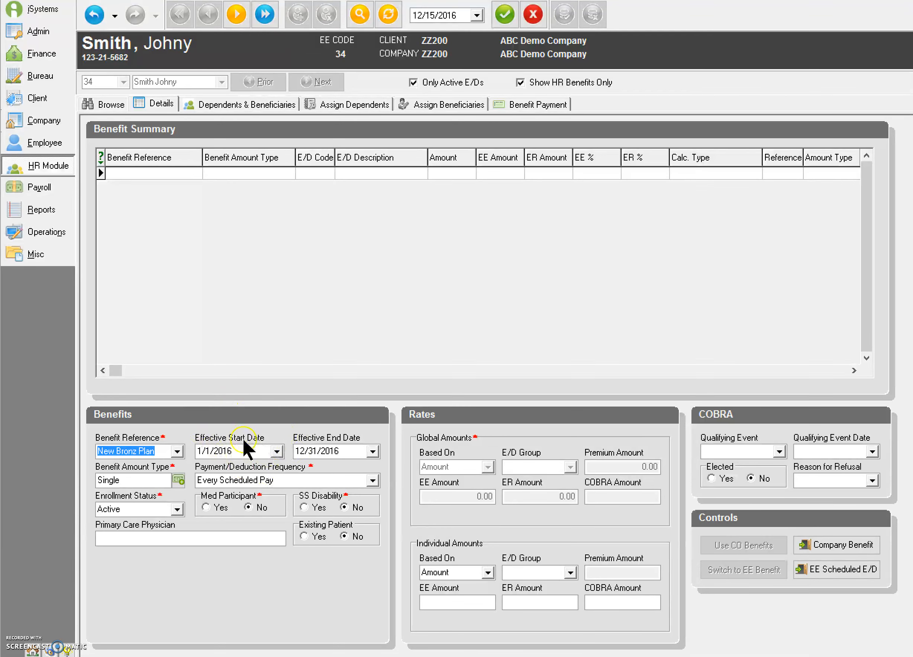
- Change the benefit's start date to 12/1/2016, then post and commit the record
{"action": "left_click", "coordinate": [277, 451]}
{"action": "left_click", "coordinate": [251, 470]}
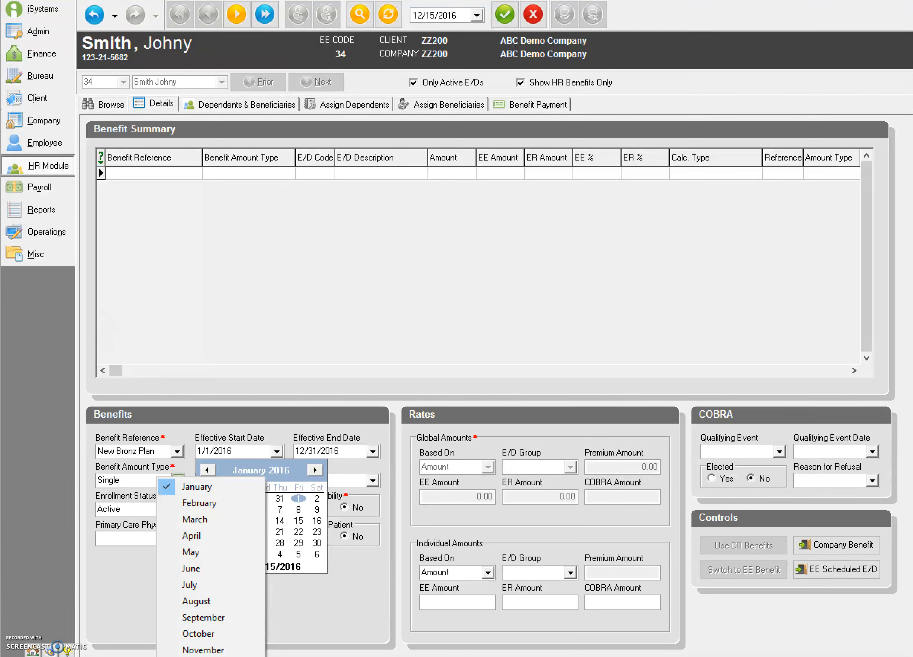
{"action": "left_click", "coordinate": [202, 655]}
{"action": "left_click", "coordinate": [279, 498]}
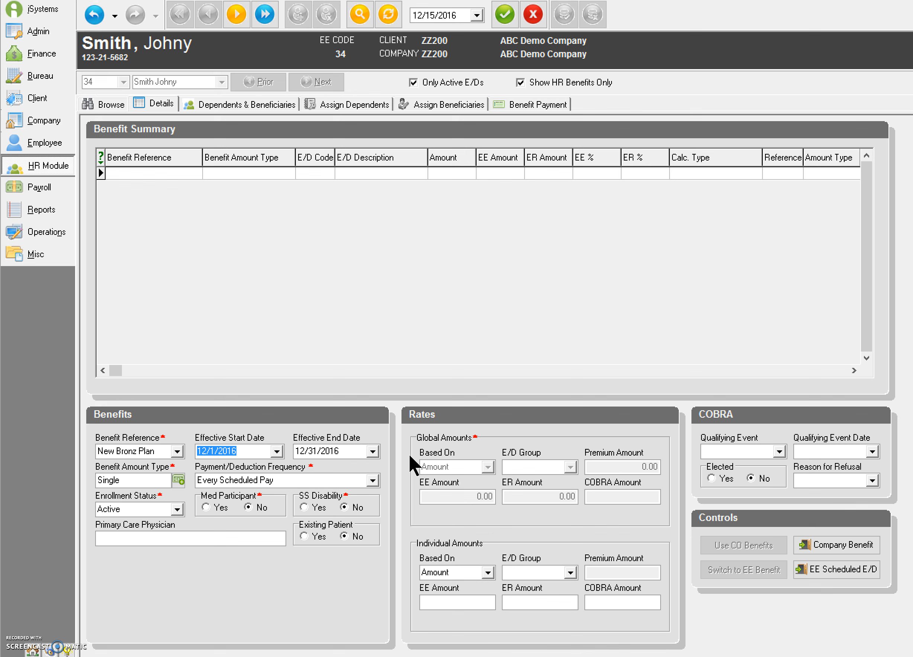
{"action": "left_click", "coordinate": [506, 24]}
{"action": "left_click", "coordinate": [565, 16]}
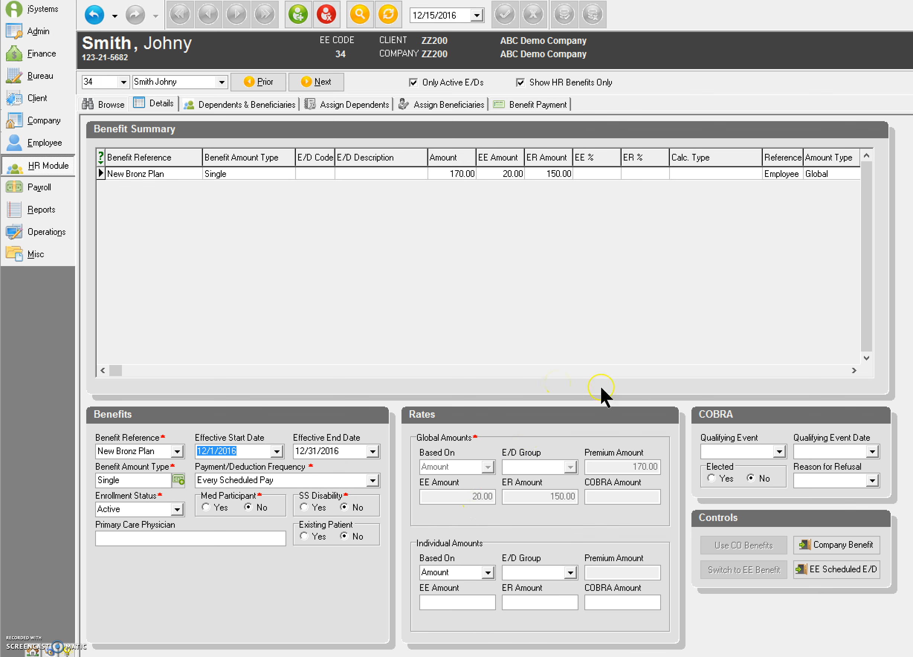
- Add a new scheduled deduction for the employee with E/D code D50 Pretax Health
{"action": "left_click", "coordinate": [845, 574]}
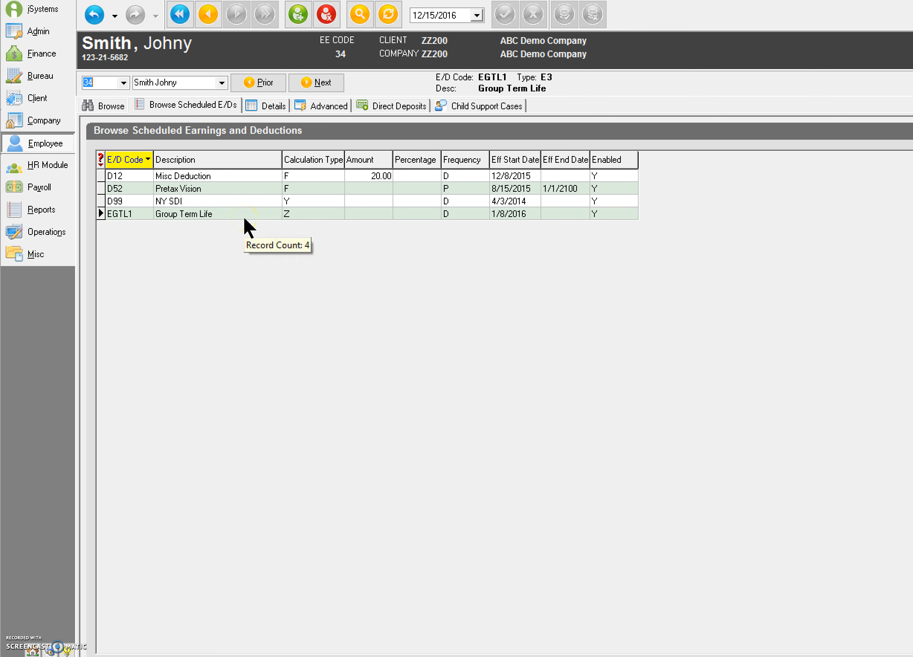
{"action": "left_click", "coordinate": [300, 17]}
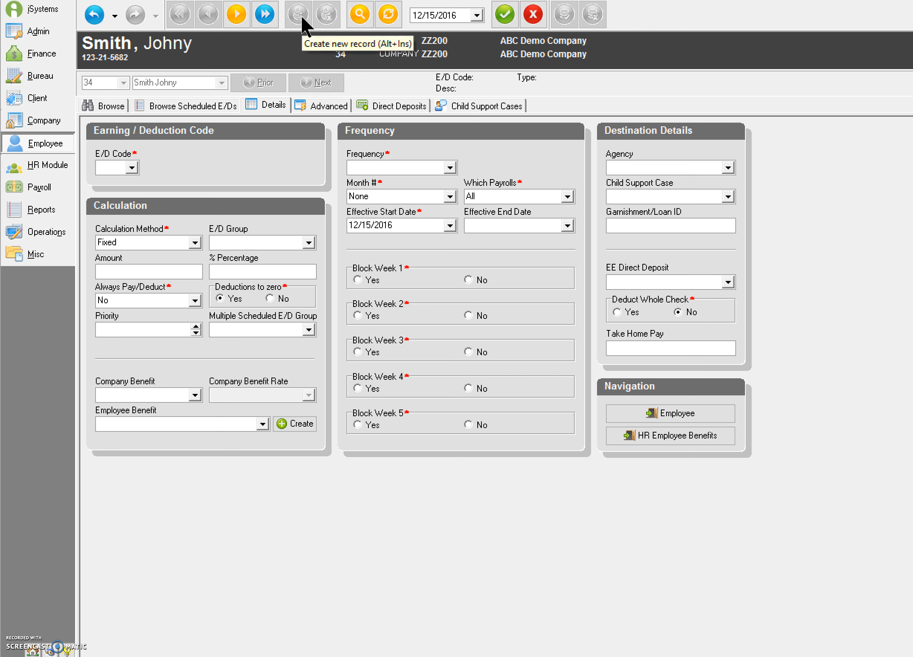
{"action": "left_click", "coordinate": [132, 167]}
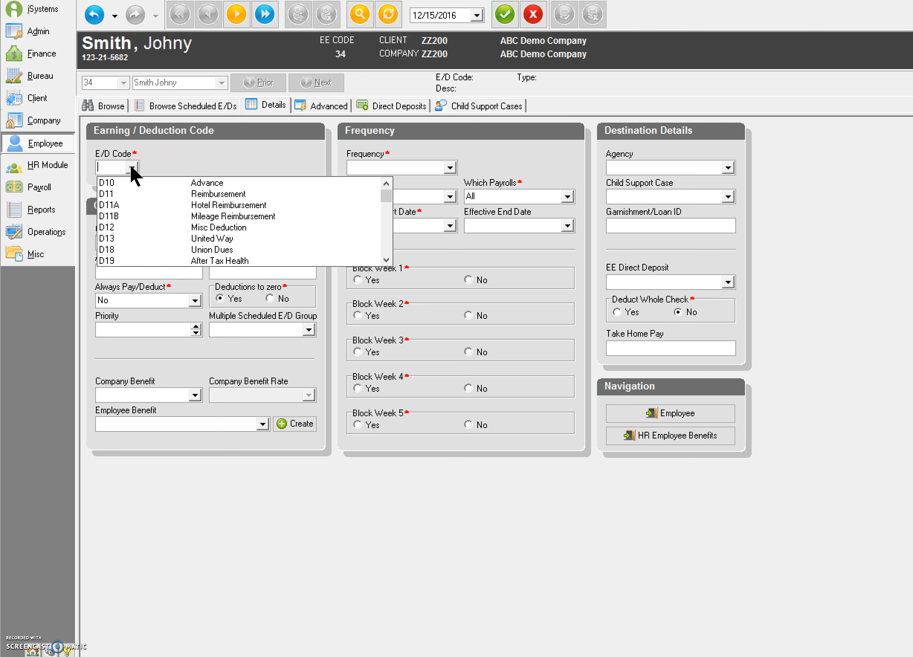
{"action": "type", "text": "d50"}
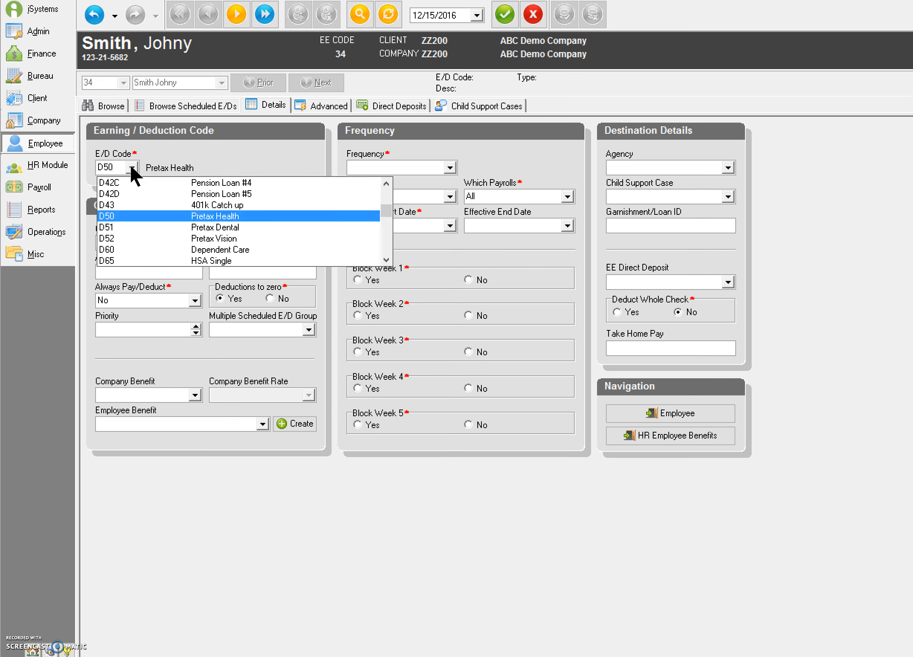
{"action": "left_click", "coordinate": [238, 216]}
{"action": "left_click", "coordinate": [138, 274]}
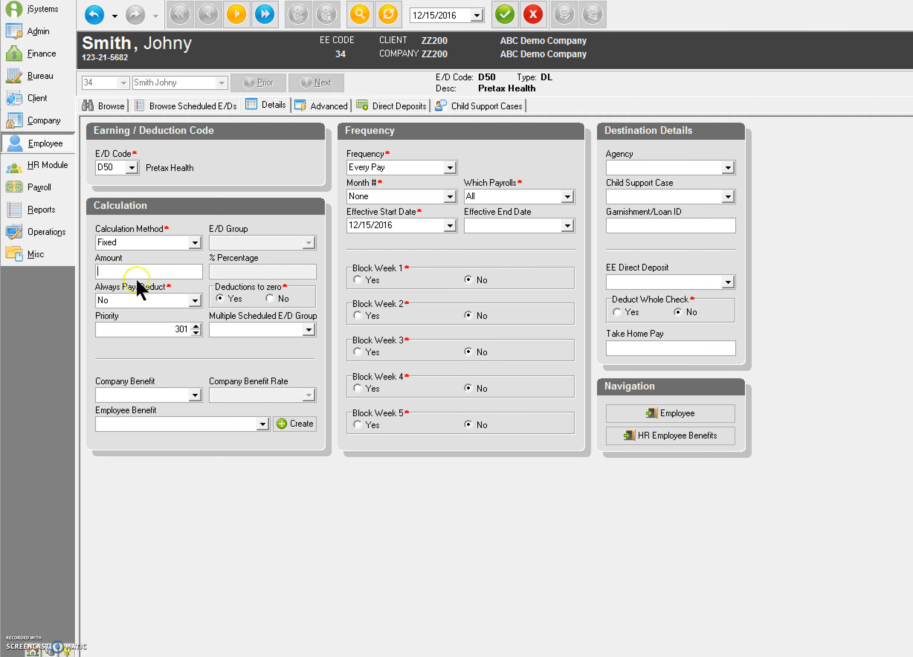
- Link the D50 deduction to the New Bronz Plan benefit, filling in a 20.00 amount
{"action": "left_click", "coordinate": [264, 423]}
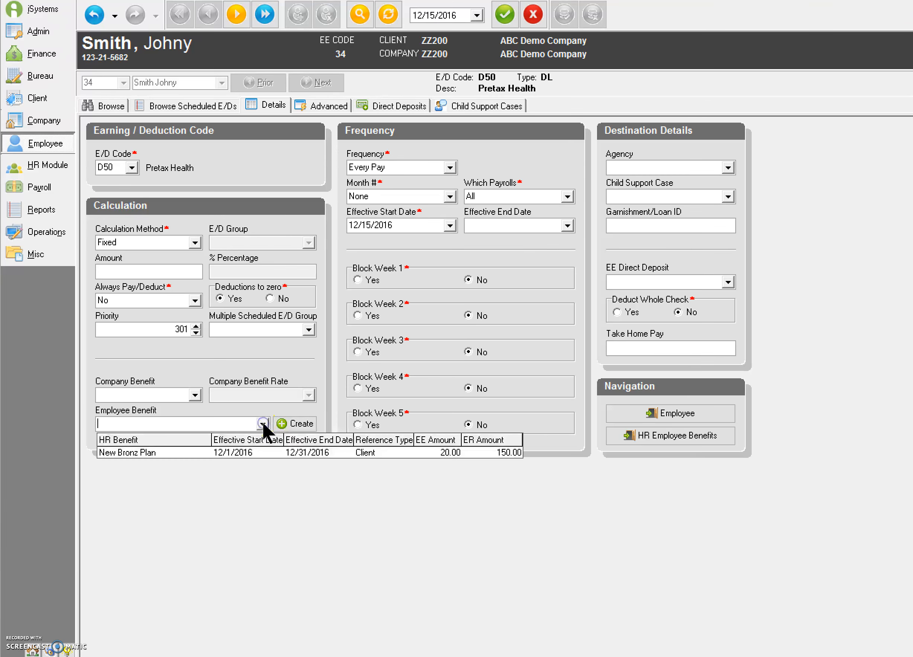
{"action": "left_click", "coordinate": [286, 452]}
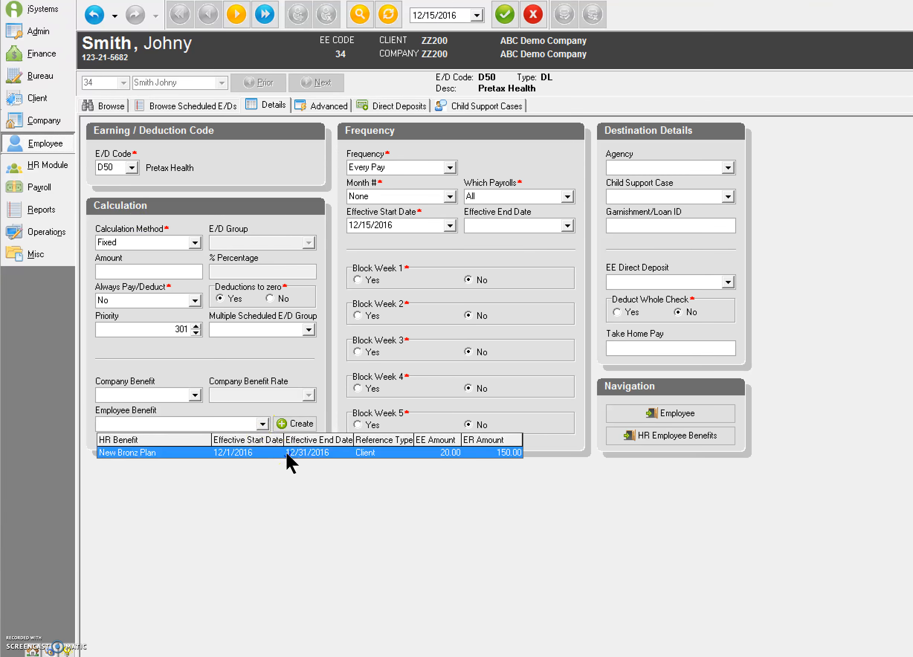
{"action": "left_click", "coordinate": [286, 453]}
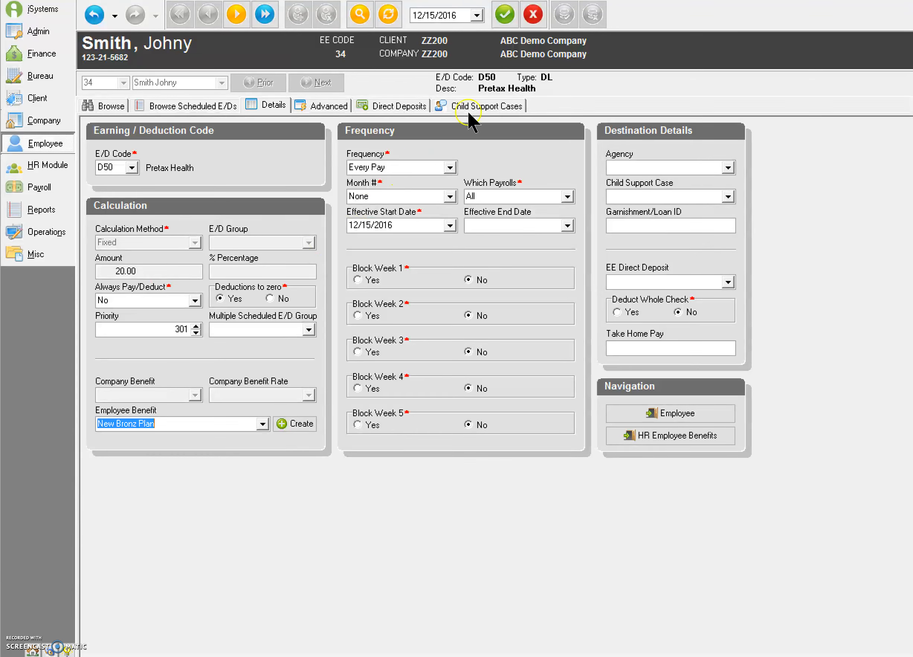
- Post and commit the D50 deduction, then go to the Employee module's browse list
{"action": "left_click", "coordinate": [505, 15]}
{"action": "left_click", "coordinate": [540, 16]}
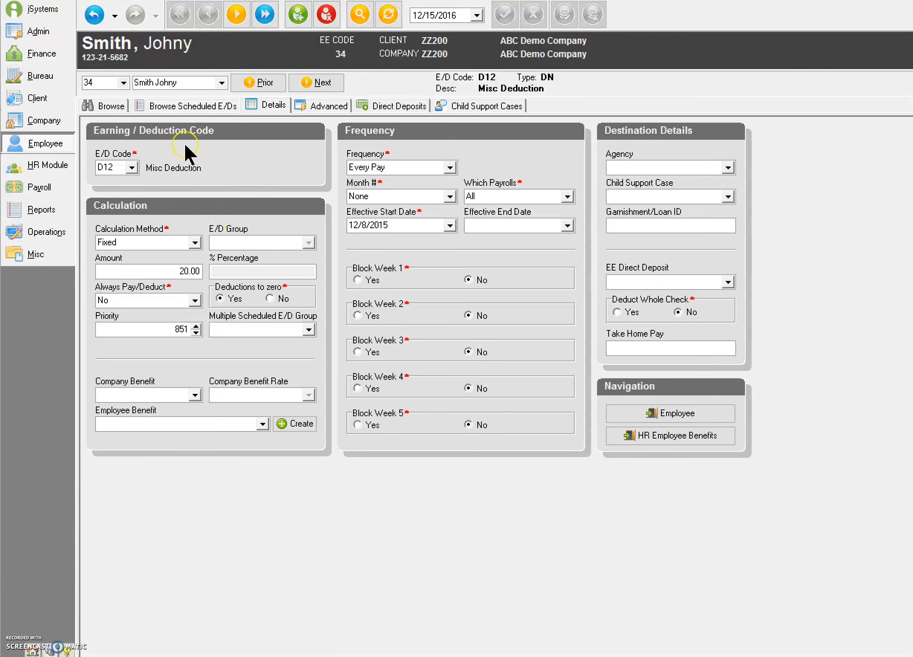
{"action": "left_click", "coordinate": [53, 142]}
{"action": "left_click", "coordinate": [101, 154]}
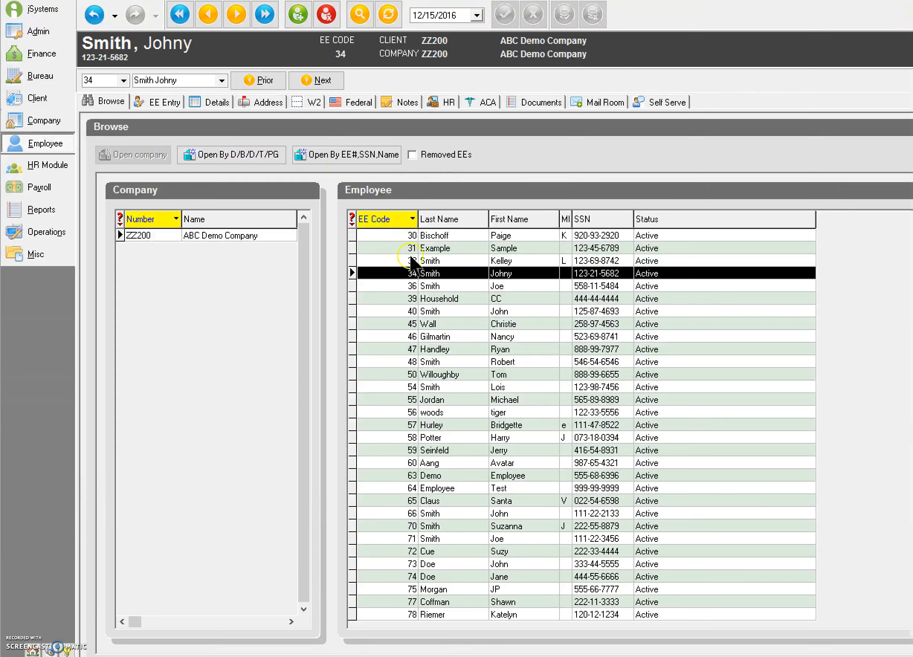
- Show the employee's ACA settings with the 2016 month-by-month ACA history
{"action": "left_click", "coordinate": [485, 103]}
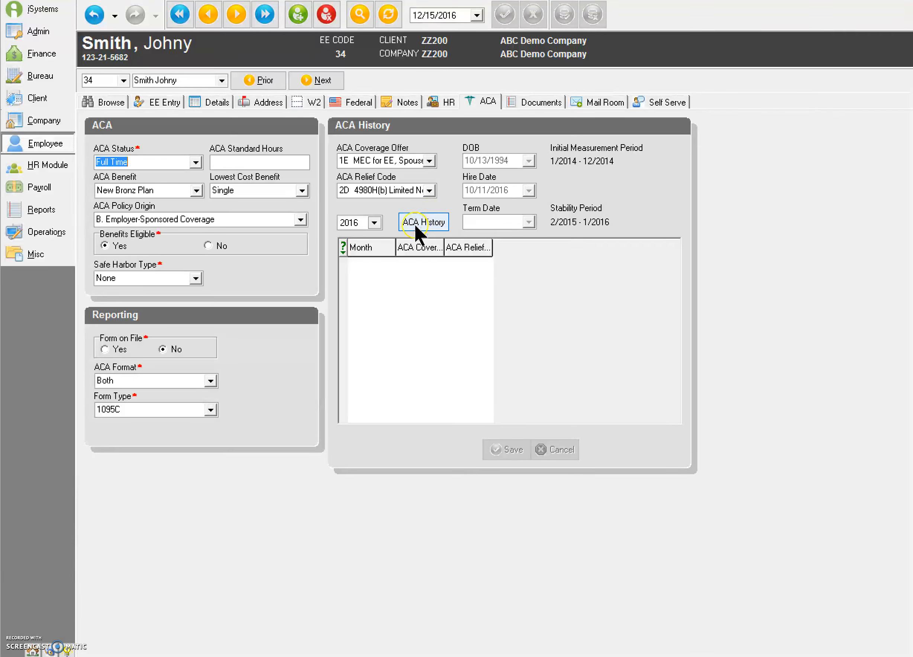
{"action": "left_click", "coordinate": [427, 222]}
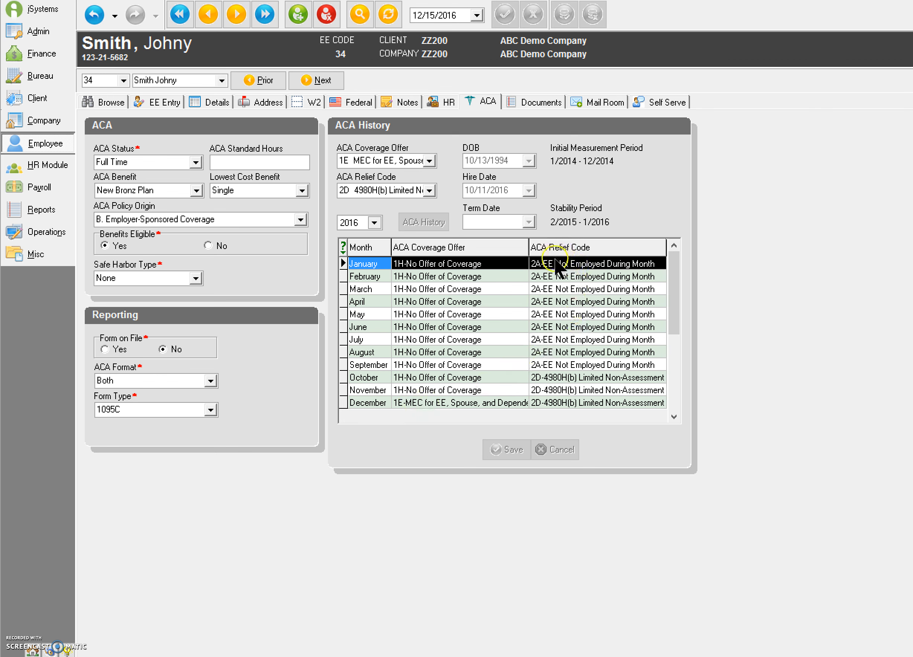
- Set December's ACA relief code to 2C-Employee Enrolled in Coverage and save the change
{"action": "left_click", "coordinate": [624, 402]}
{"action": "left_click", "coordinate": [656, 402]}
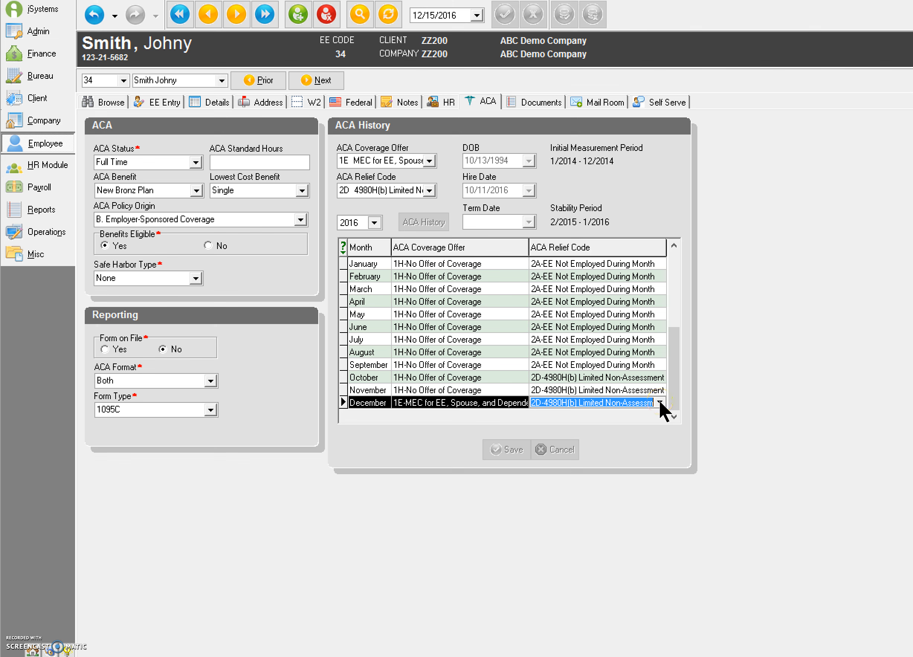
{"action": "left_click", "coordinate": [659, 403]}
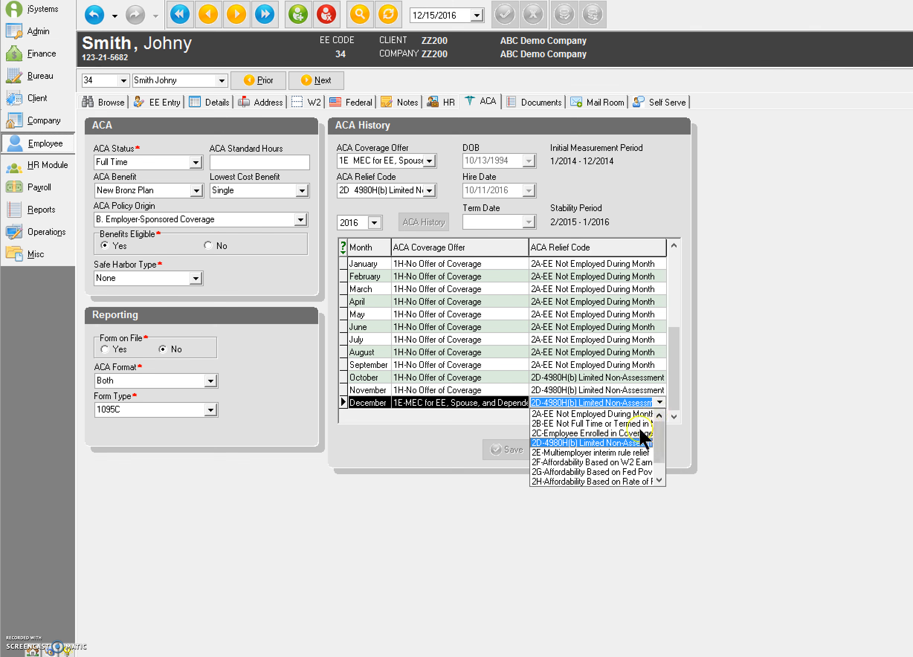
{"action": "left_click", "coordinate": [615, 441]}
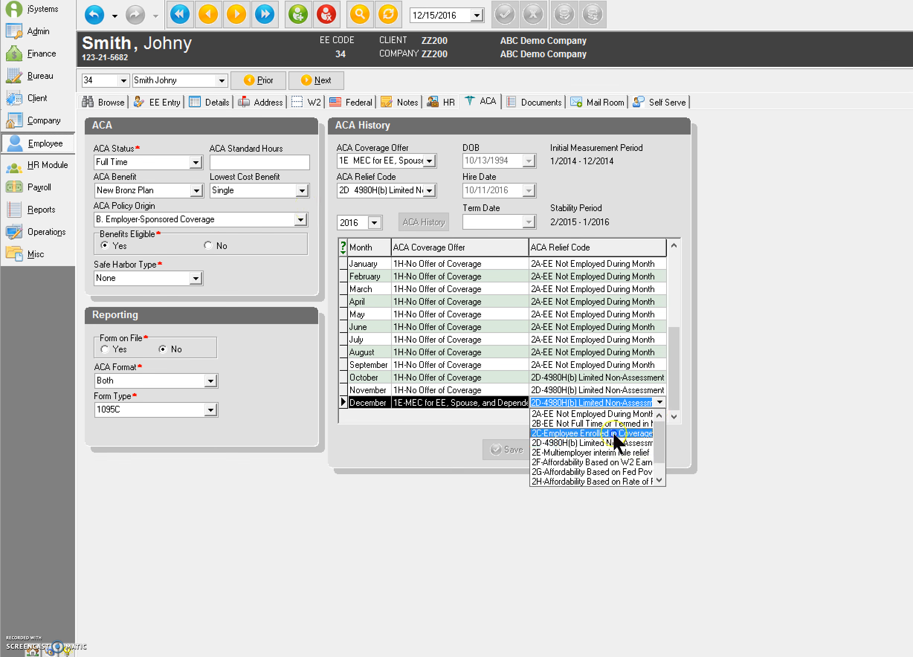
{"action": "left_click", "coordinate": [613, 433]}
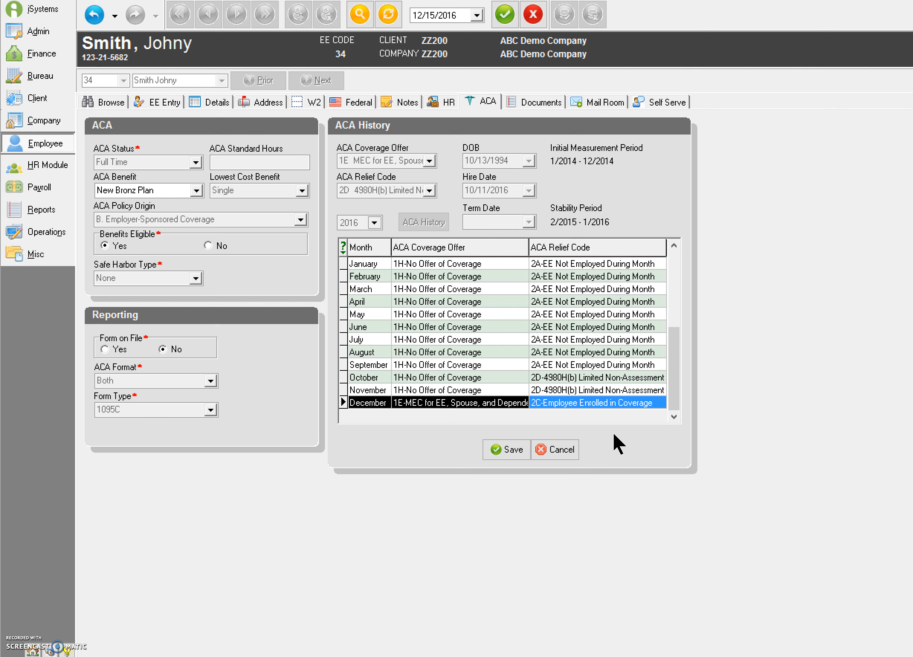
{"action": "left_click", "coordinate": [511, 447]}
{"action": "left_click", "coordinate": [533, 382]}
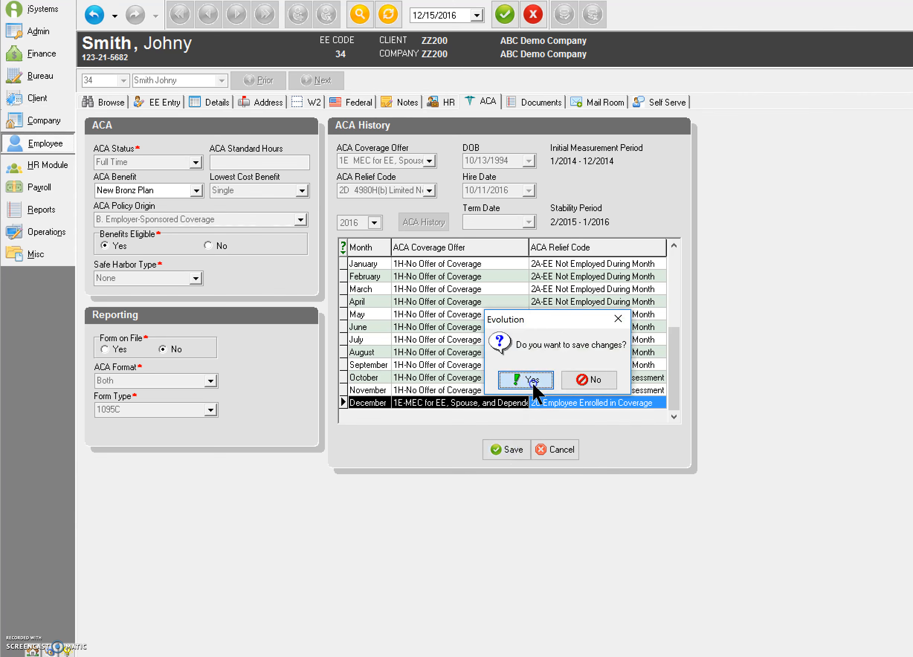